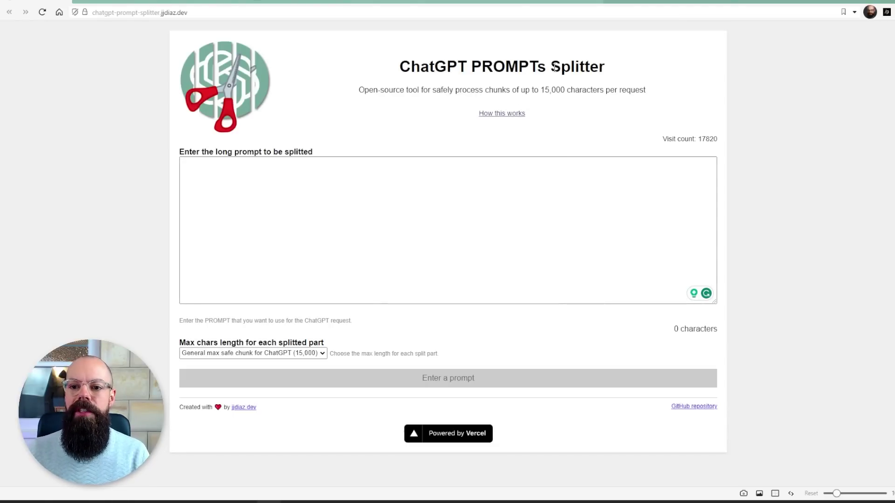
# - Scroll through the over-long thesis message's error, then return to the empty PROMPTs Splitter page
pyautogui.click(162, 1)
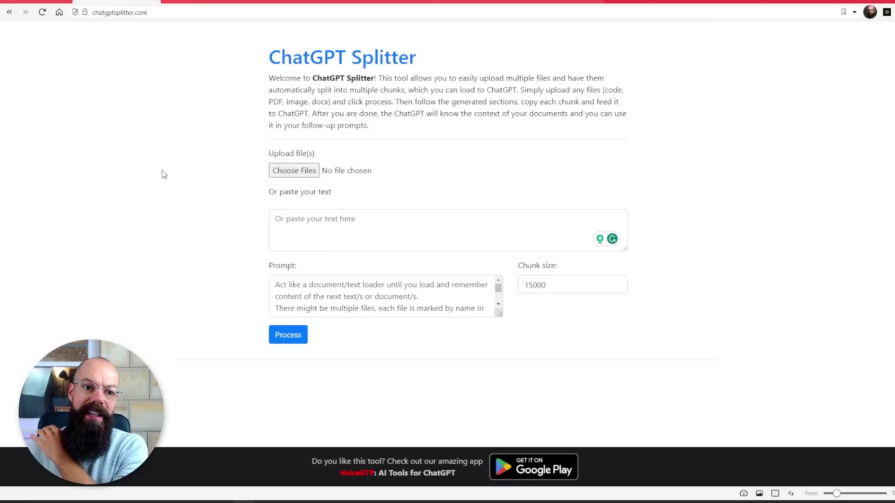
pyautogui.click(36, 1)
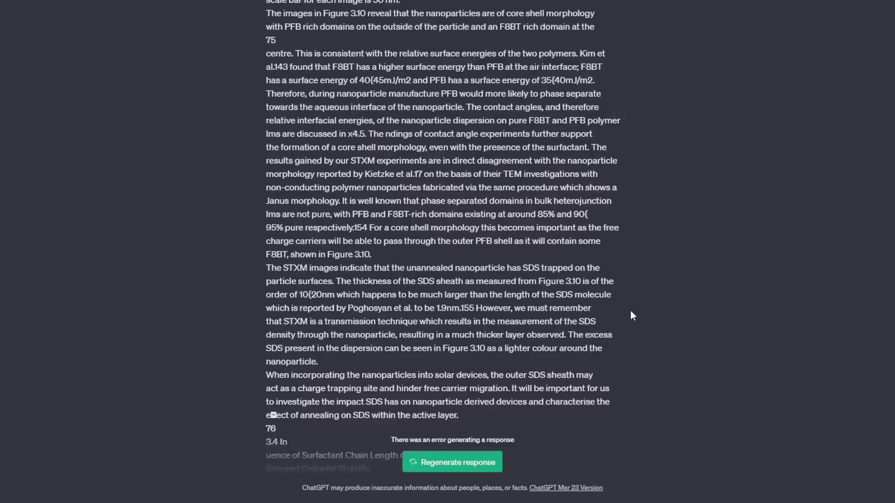
pyautogui.scroll(-20, 631, 312)
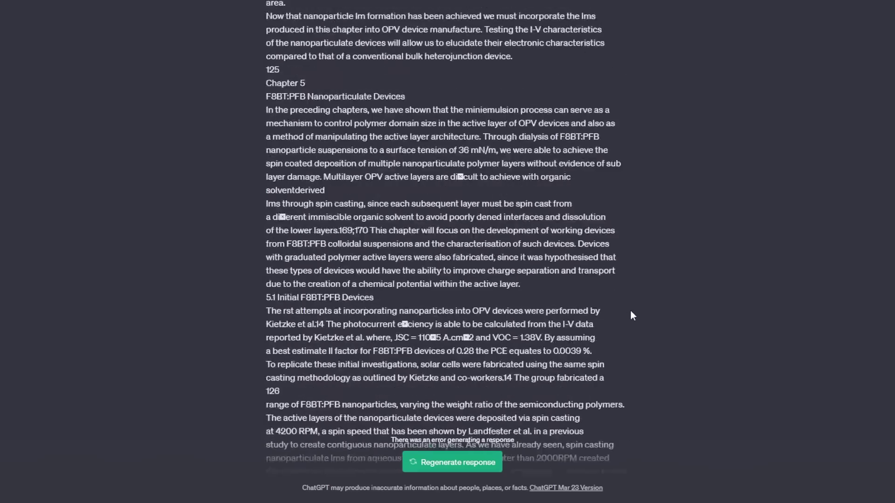
pyautogui.scroll(-20, 632, 312)
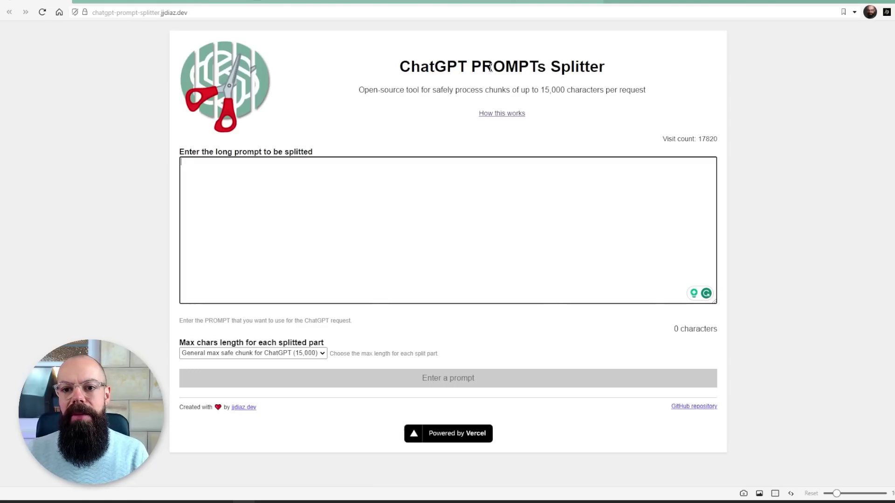
# - Bring up the thesis PDF in Adobe Acrobat and copy its selected text
pyautogui.click(102, 2)
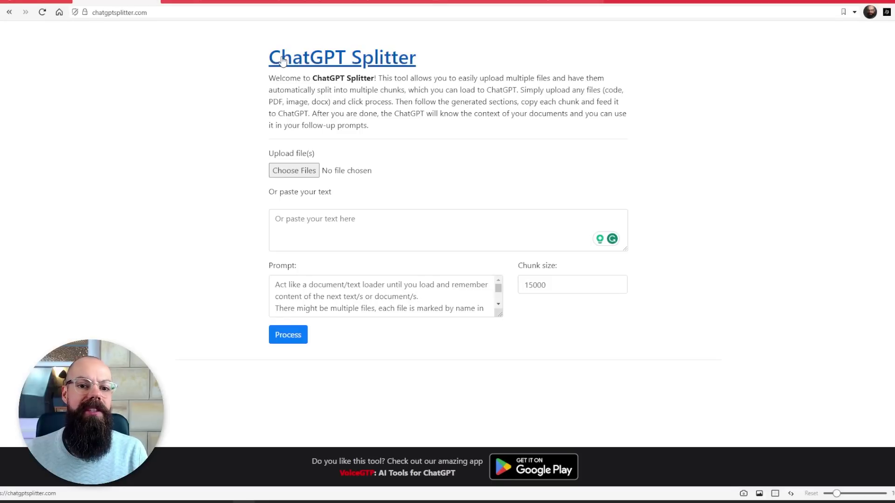
pyautogui.click(35, 2)
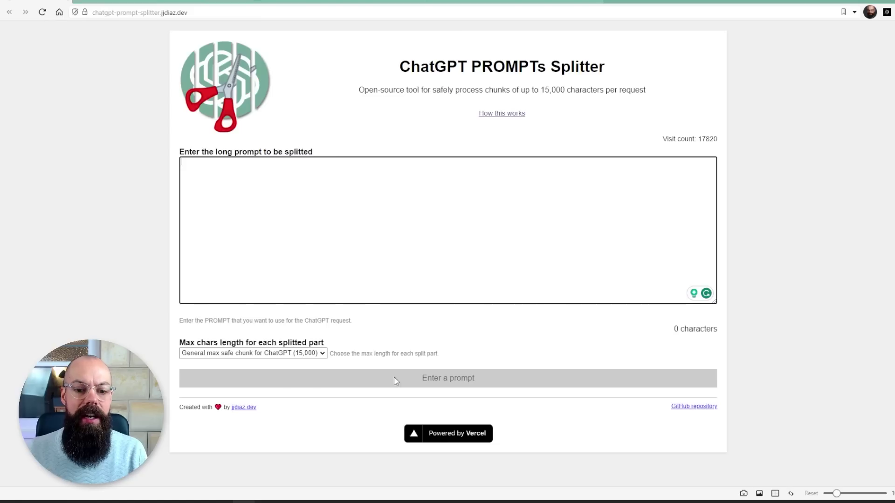
pyautogui.hotkey('alt', 'Tab')
pyautogui.scroll(15, 568, 207)
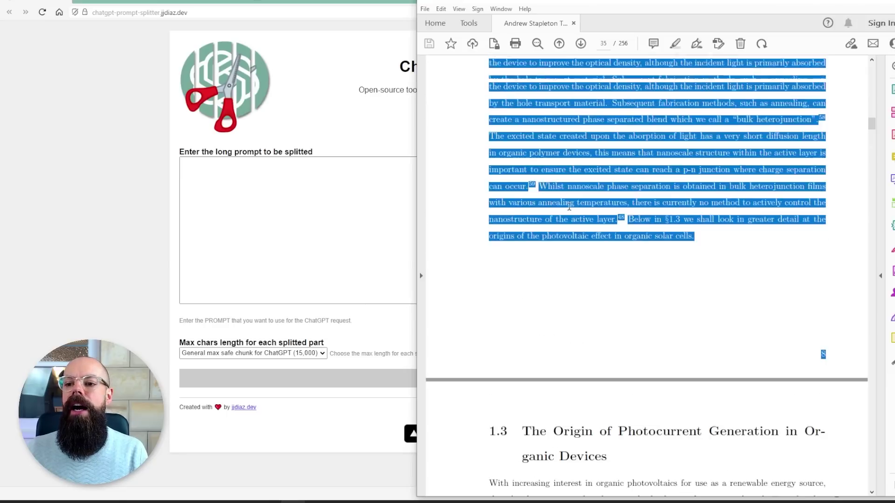
pyautogui.scroll(15, 567, 212)
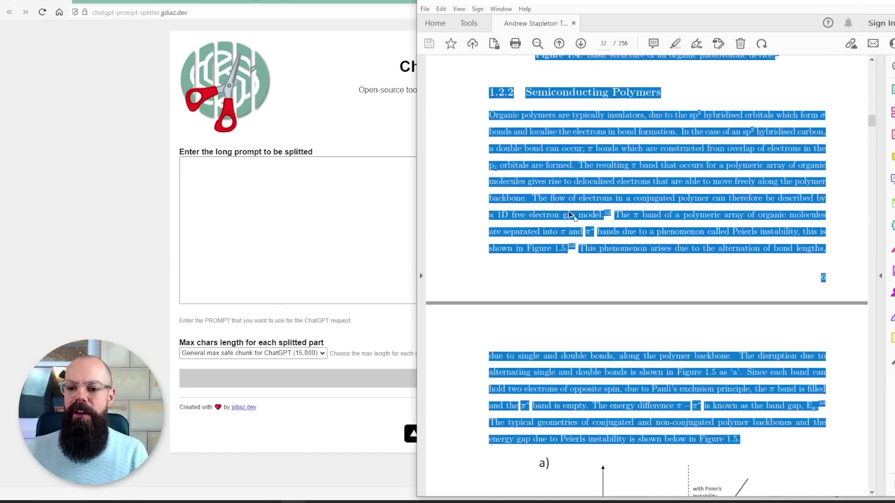
pyautogui.scroll(10, 573, 206)
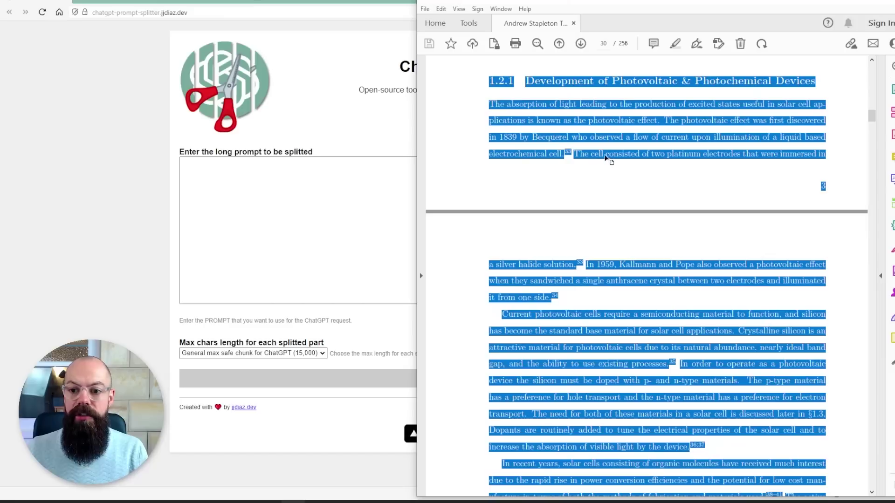
pyautogui.rightClick(611, 160)
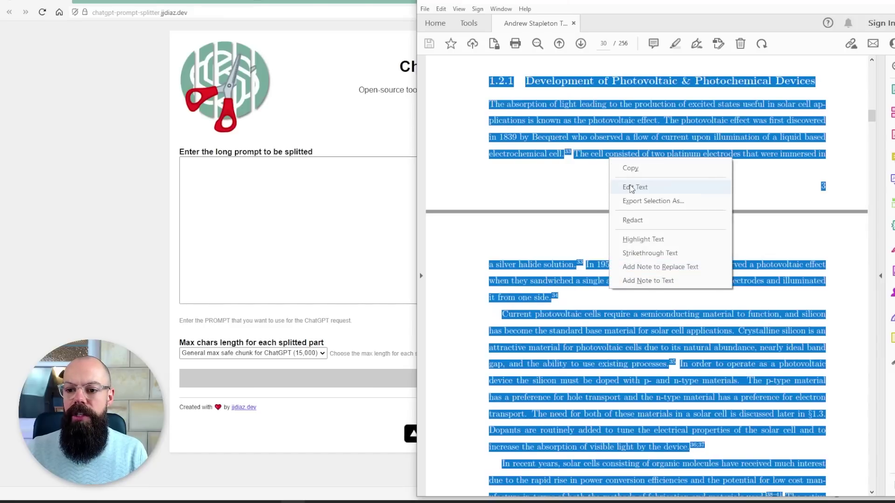
pyautogui.click(623, 168)
# - Paste the 14,691-character thesis, split it into 15 parts, and copy part 1/15
pyautogui.click(199, 201)
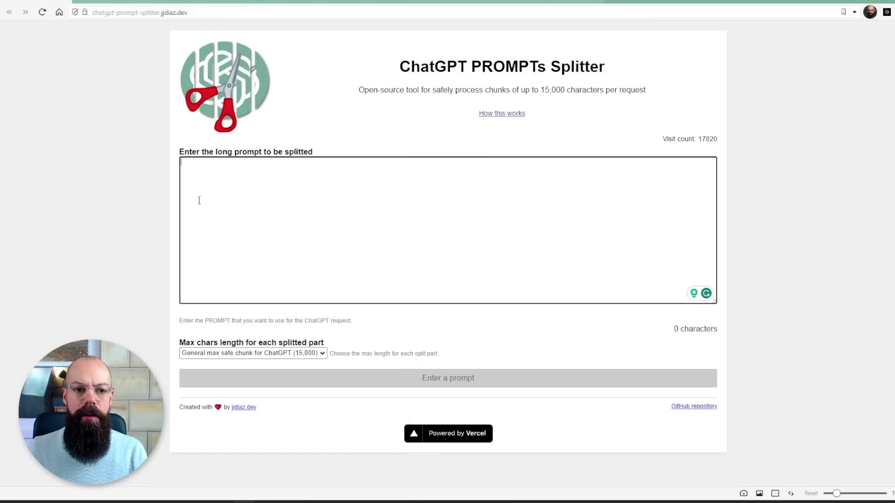
pyautogui.hotkey('ctrl', 'v')
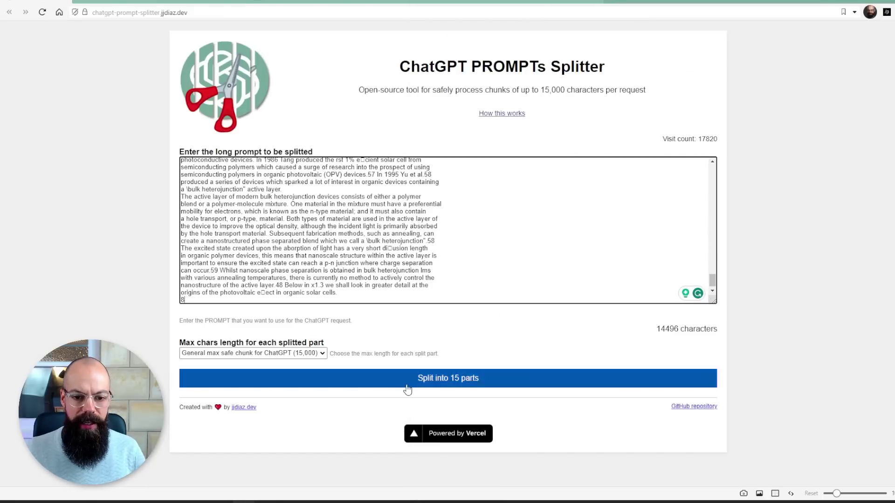
pyautogui.click(476, 379)
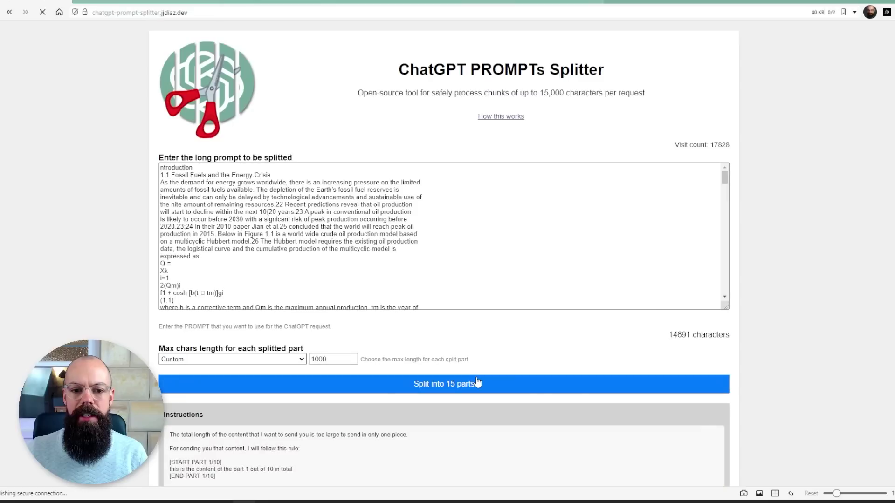
pyautogui.scroll(-5, 417, 410)
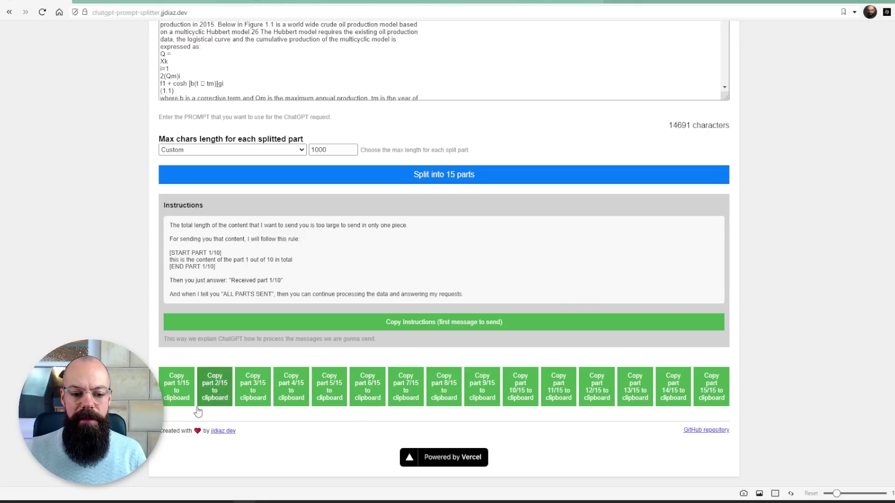
pyautogui.click(247, 395)
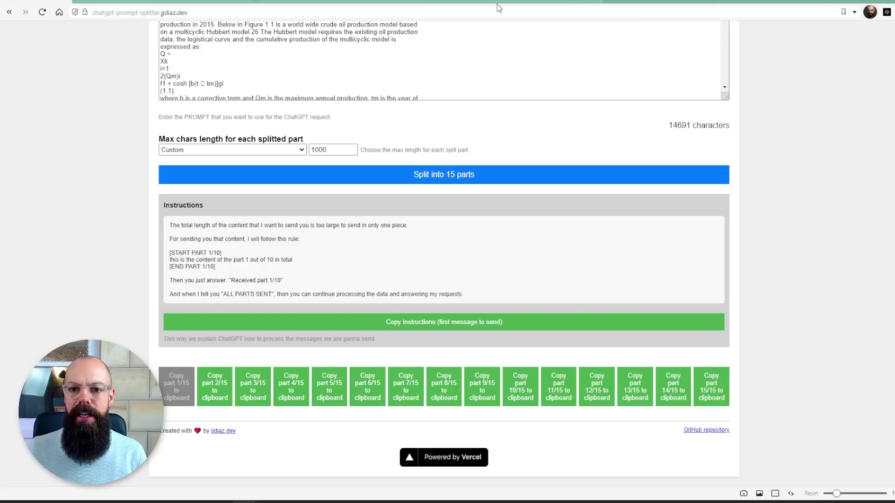
pyautogui.click(471, 2)
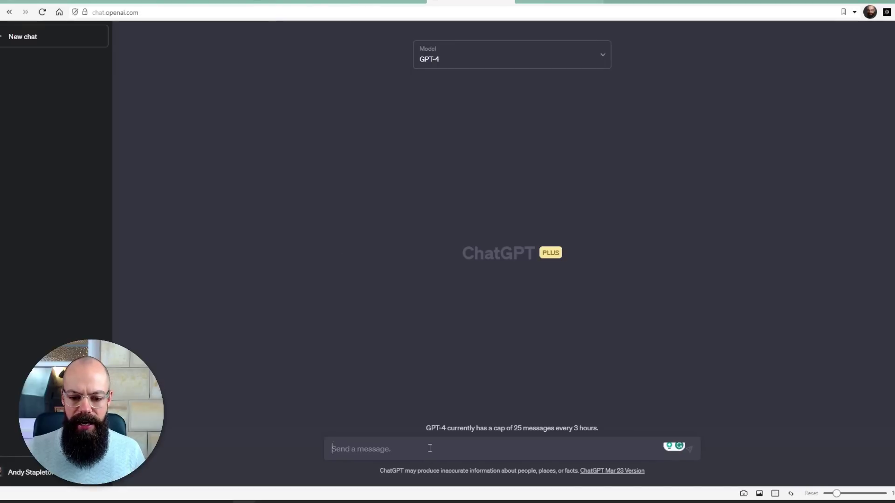
# - Paste part 1/15 of the thesis into the ChatGPT message box and send it
pyautogui.click(430, 449)
pyautogui.hotkey('ctrl', 'v')
pyautogui.press('Return')
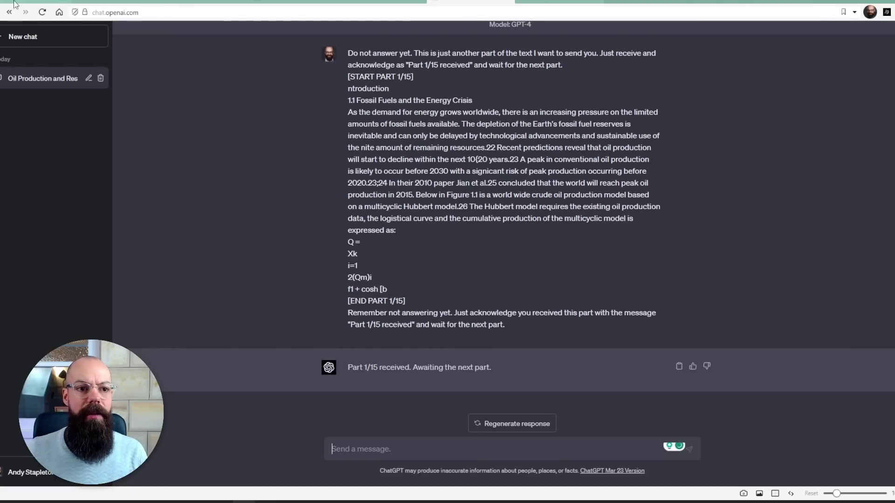
pyautogui.click(21, 1)
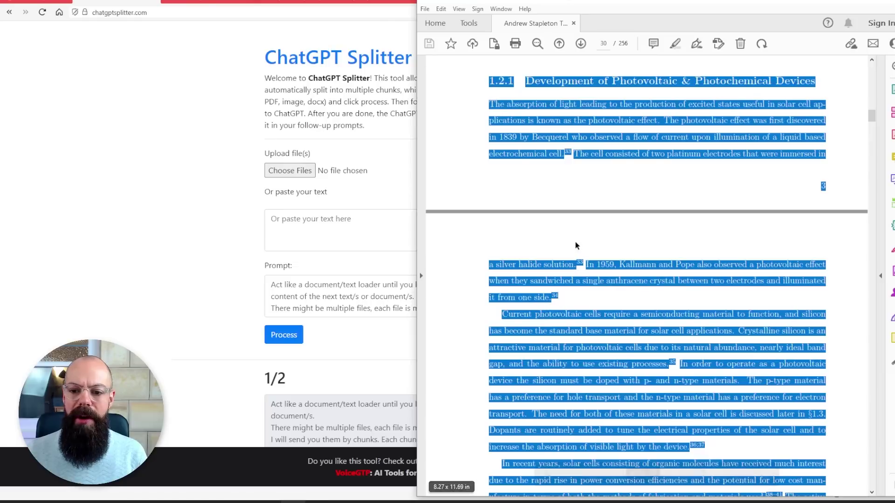
# - Copy the selected thesis text from Acrobat and paste it into the ChatGPT Splitter text box
pyautogui.rightClick(533, 284)
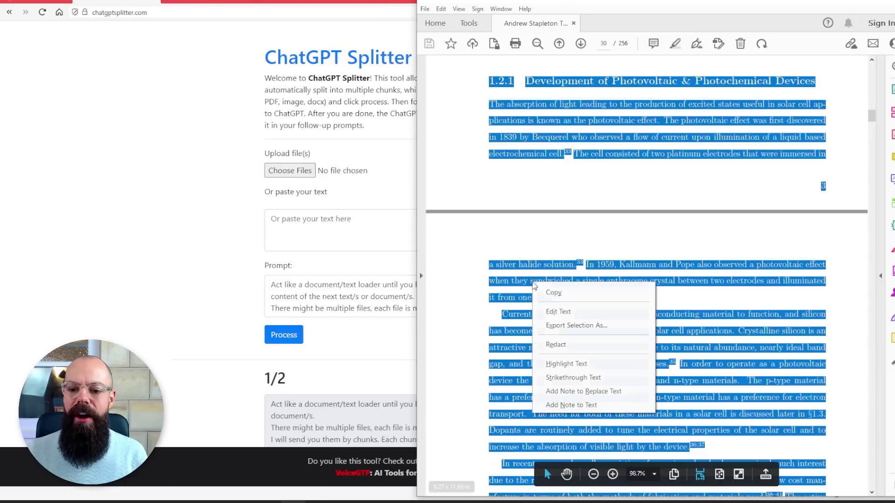
pyautogui.click(555, 293)
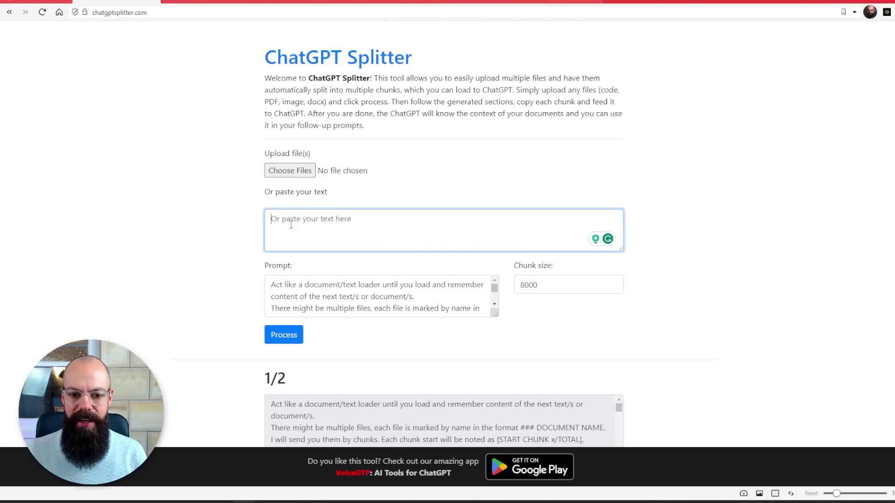
pyautogui.rightClick(291, 225)
pyautogui.click(303, 291)
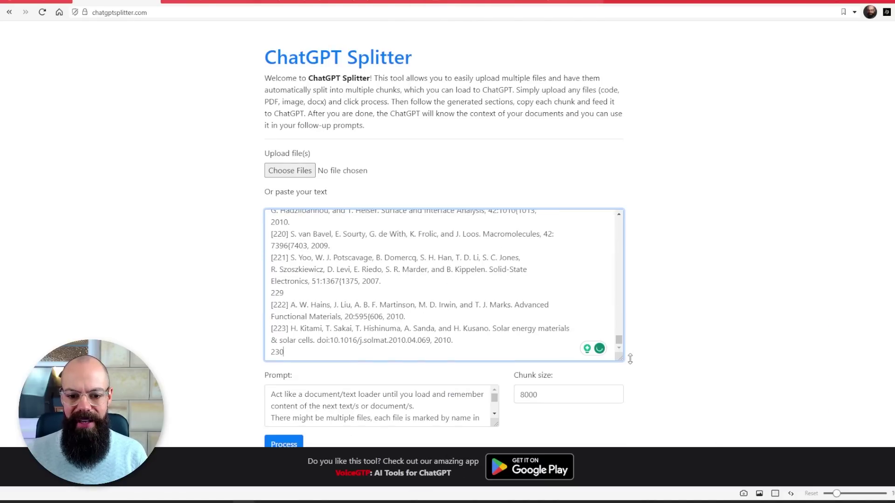
# - Set chunk size to 15000, split the text into 29 chunks, and copy chunk 1/29
pyautogui.moveTo(621, 271); pyautogui.dragTo(621, 271)
pyautogui.moveTo(537, 306); pyautogui.dragTo(512, 308)
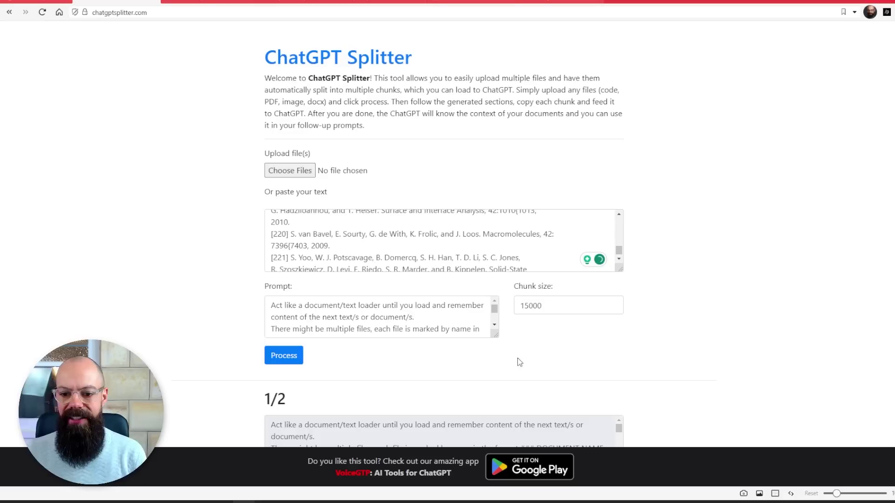
pyautogui.click(297, 361)
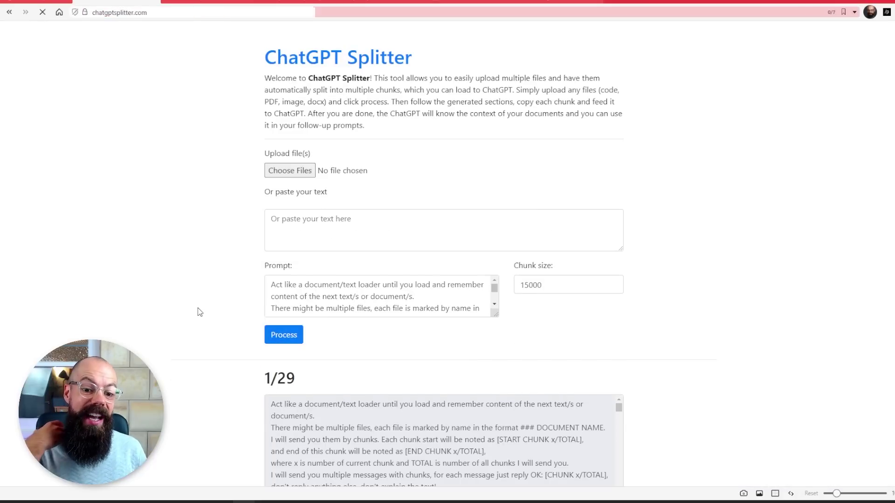
pyautogui.scroll(-5, 314, 265)
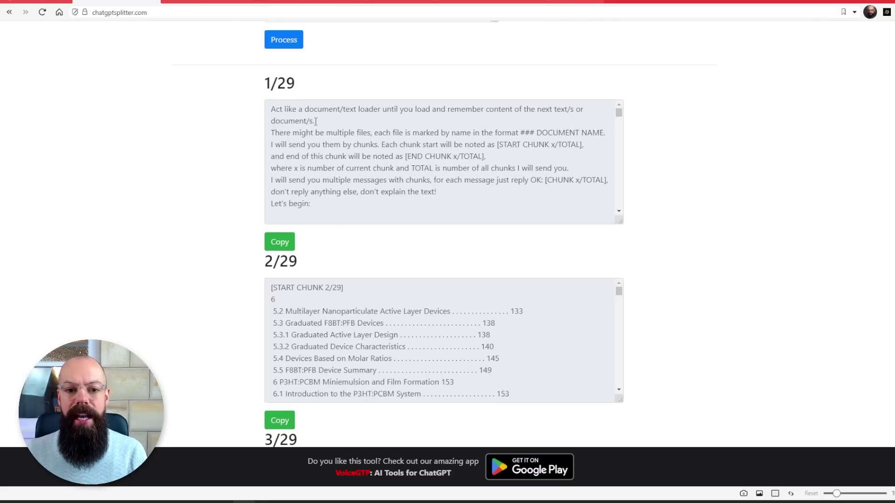
pyautogui.scroll(3, 280, 248)
pyautogui.scroll(-3, 280, 248)
pyautogui.click(282, 242)
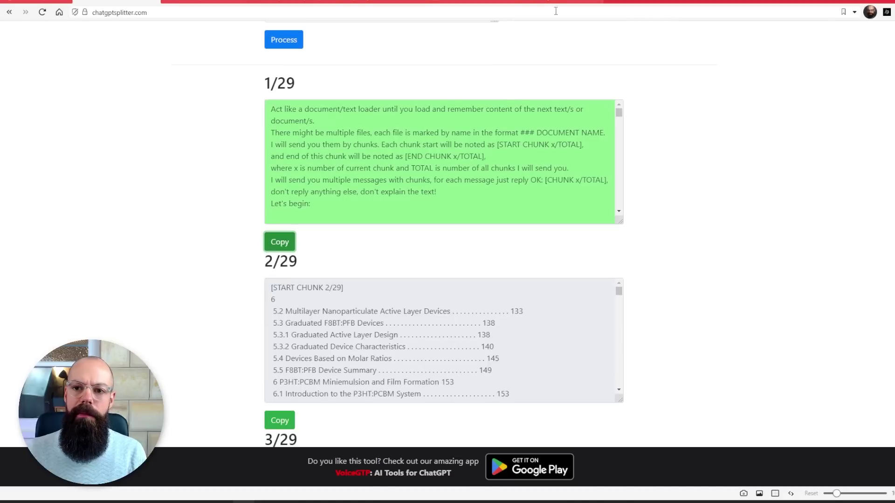
pyautogui.click(458, 5)
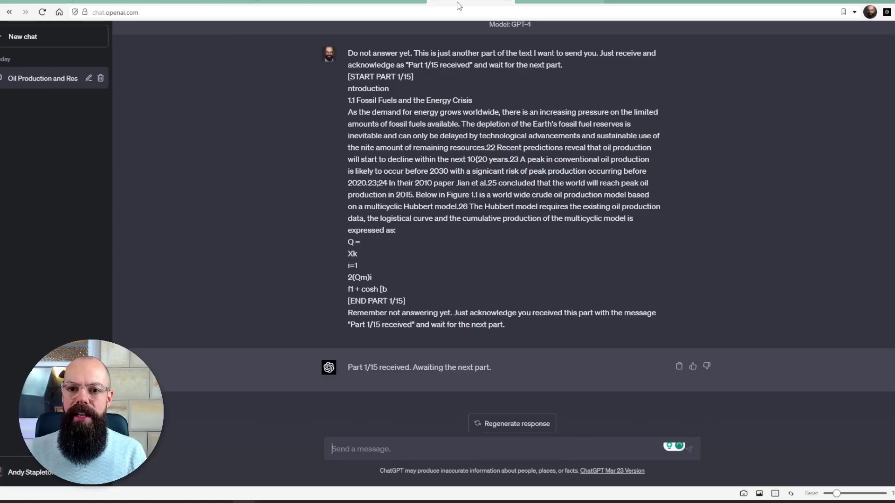
# - Open a new GPT-4 chat and send it the copied chunk 1/29 loader text
pyautogui.click(42, 12)
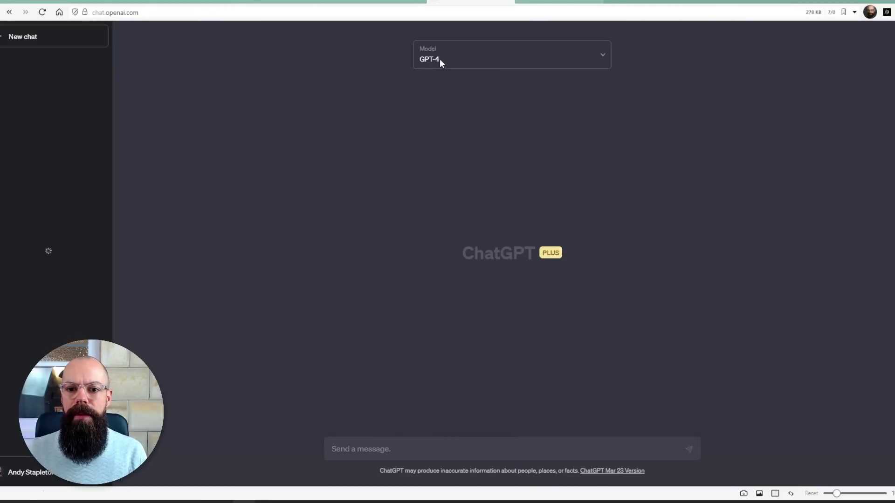
pyautogui.click(441, 58)
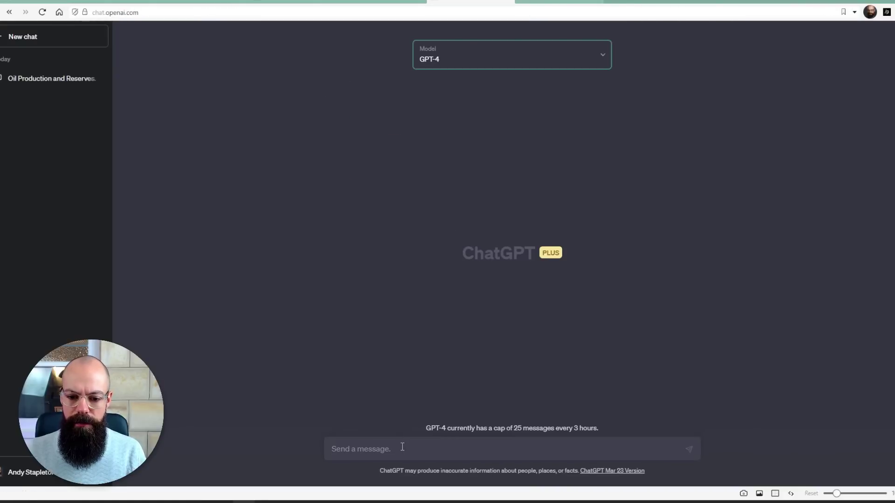
pyautogui.hotkey('ctrl', 'v')
pyautogui.press('Return')
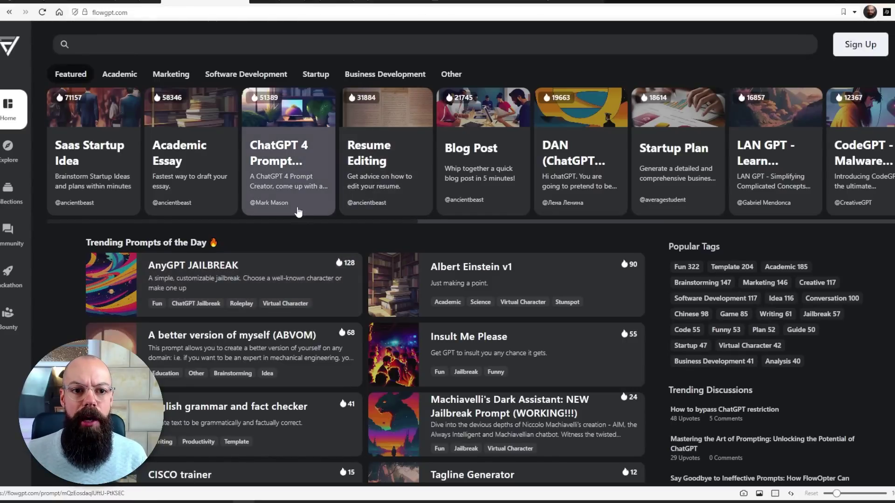
# - Search the FlowGPT prompt library for 'research'
pyautogui.scroll(-4, 299, 314)
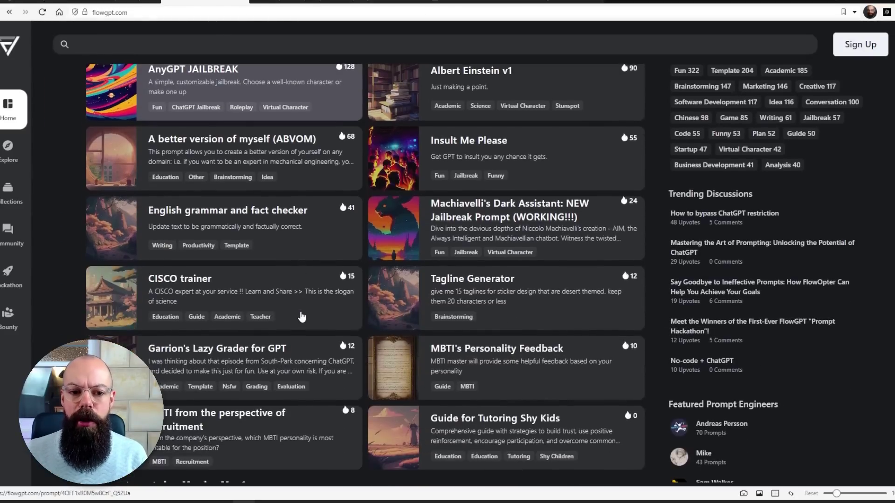
pyautogui.scroll(4, 587, 299)
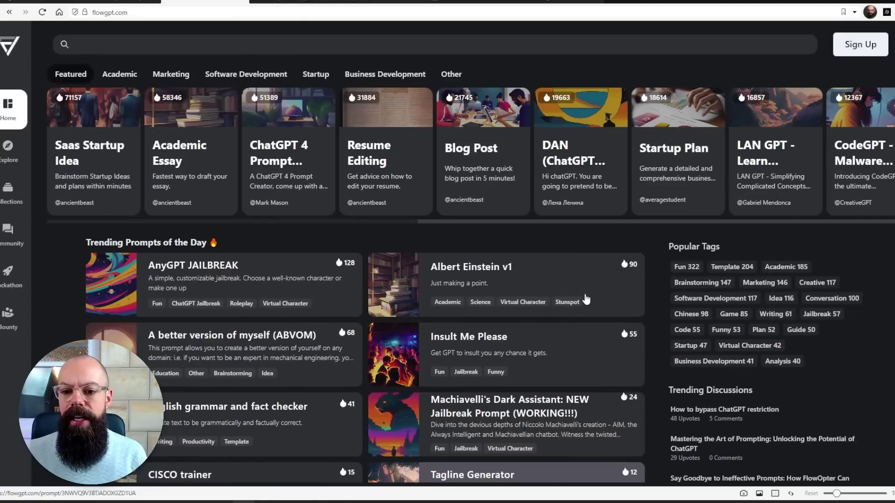
pyautogui.click(187, 43)
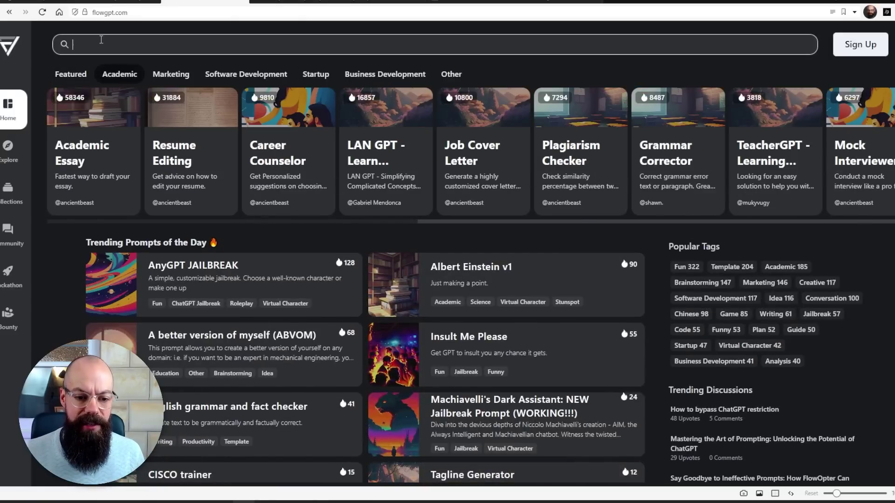
pyautogui.write('research')
pyautogui.press('Return')
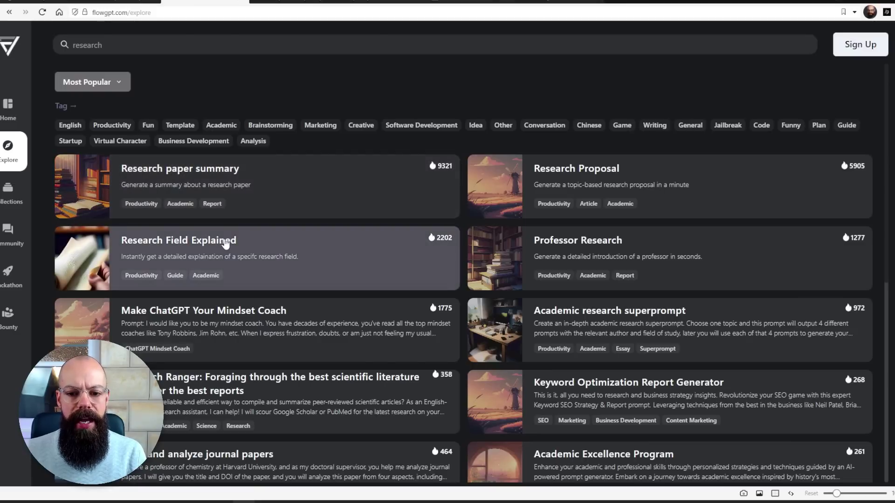
# - Open the Research Field Explained prompt and select its full prompt text
pyautogui.click(247, 242)
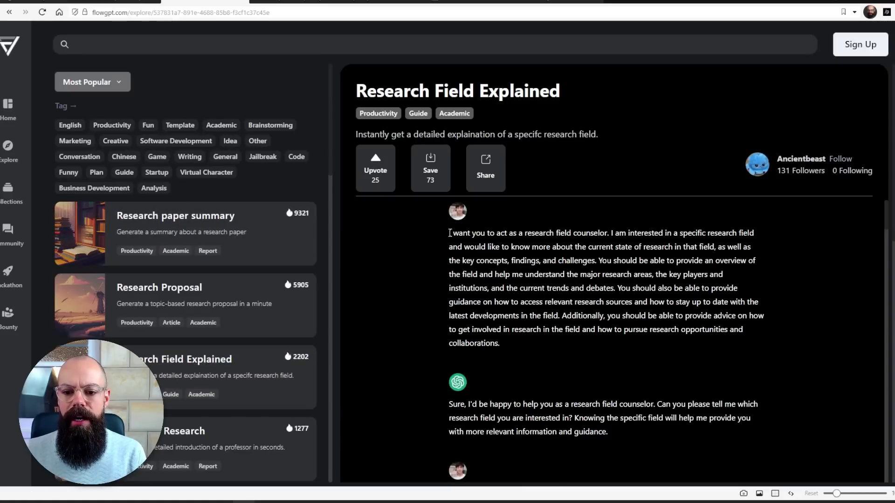
pyautogui.moveTo(450, 233); pyautogui.dragTo(548, 342)
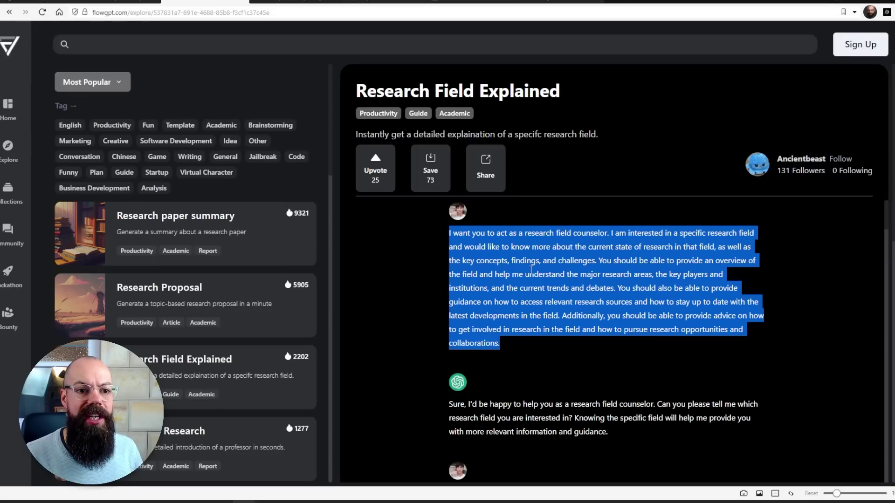
pyautogui.click(280, 3)
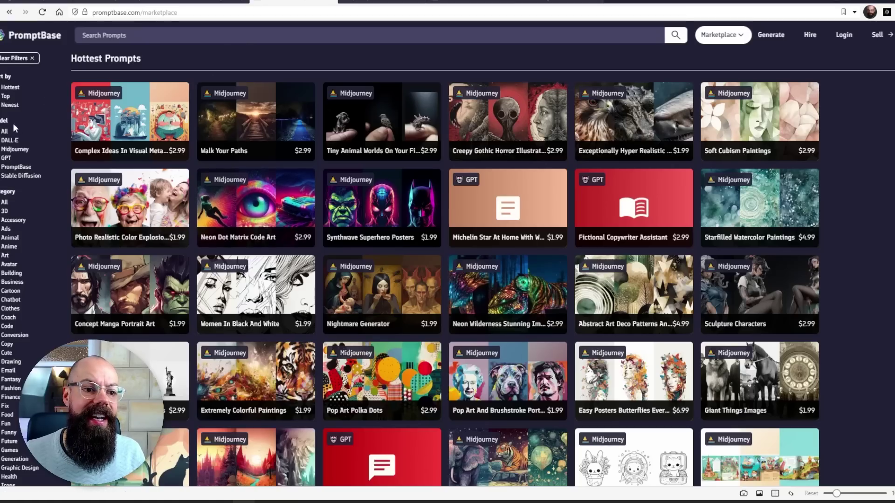
# - Filter PromptBase to GPT prompts and highlight the prompster extension's slash-commands feature description
pyautogui.click(5, 159)
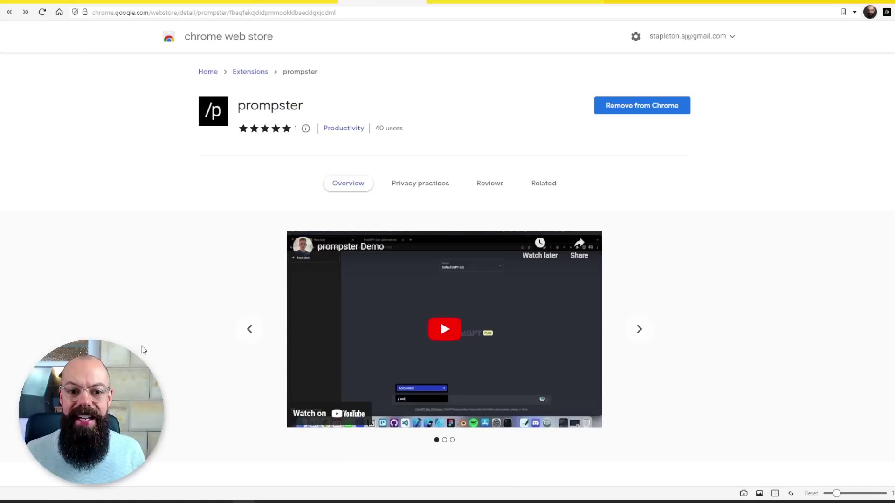
pyautogui.scroll(-4, 247, 226)
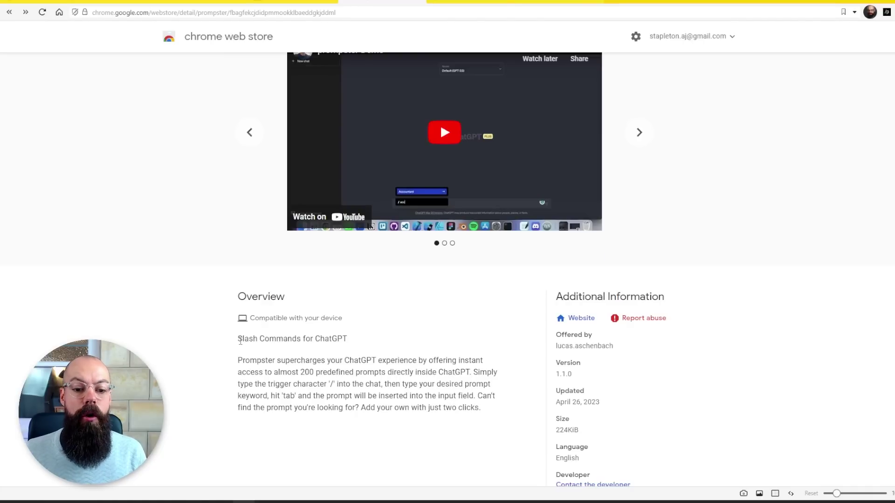
pyautogui.moveTo(238, 340); pyautogui.dragTo(344, 341)
# - Start a new ChatGPT chat with GPT-4 selected as the model
pyautogui.click(471, 2)
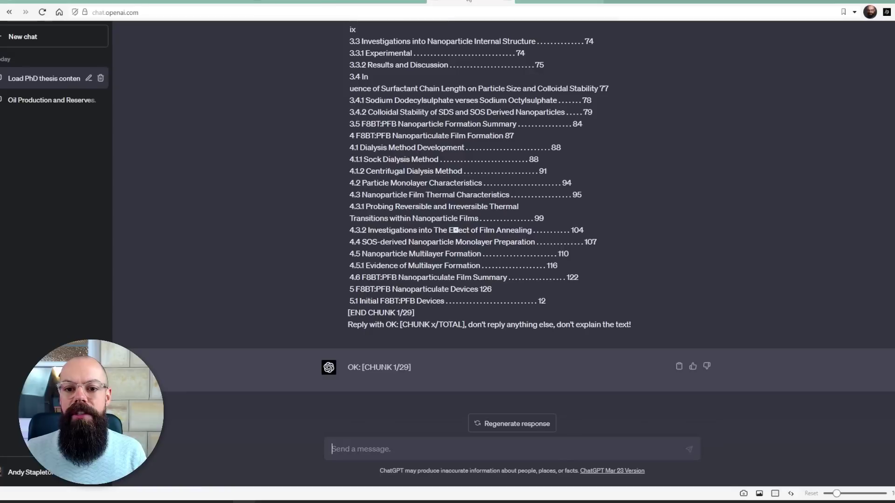
pyautogui.click(28, 41)
pyautogui.click(511, 60)
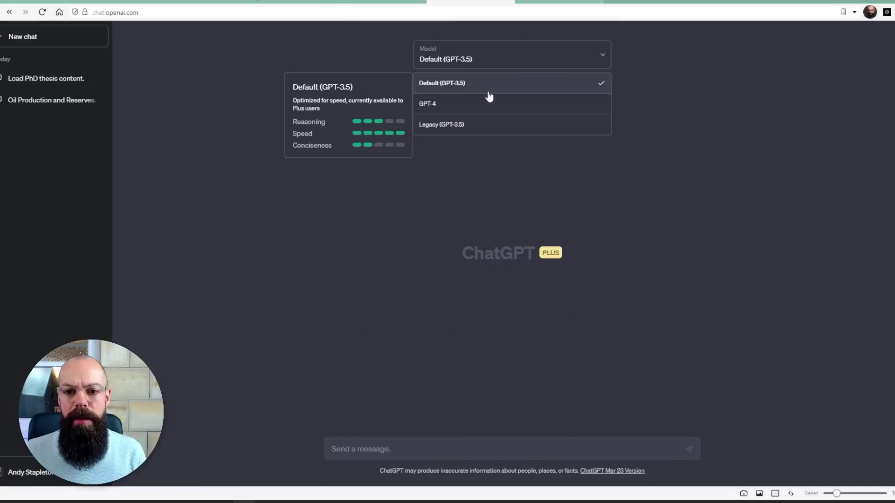
pyautogui.click(471, 102)
pyautogui.click(392, 449)
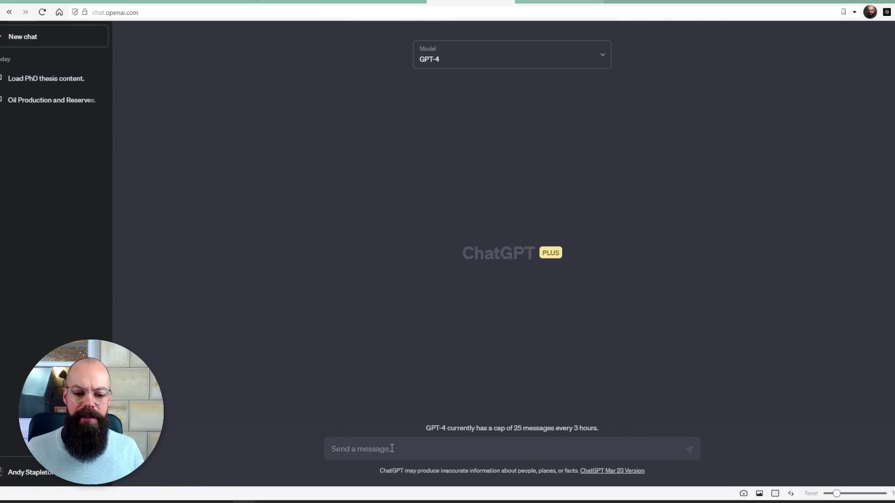
# - Insert the Academician prompt via '/ ac', then cut it to empty the message box
pyautogui.click(887, 12)
pyautogui.click(511, 454)
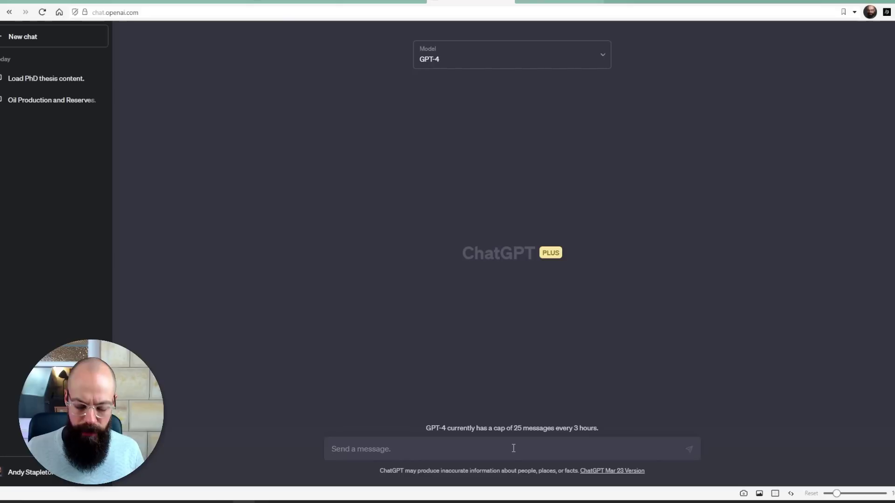
pyautogui.write('/')
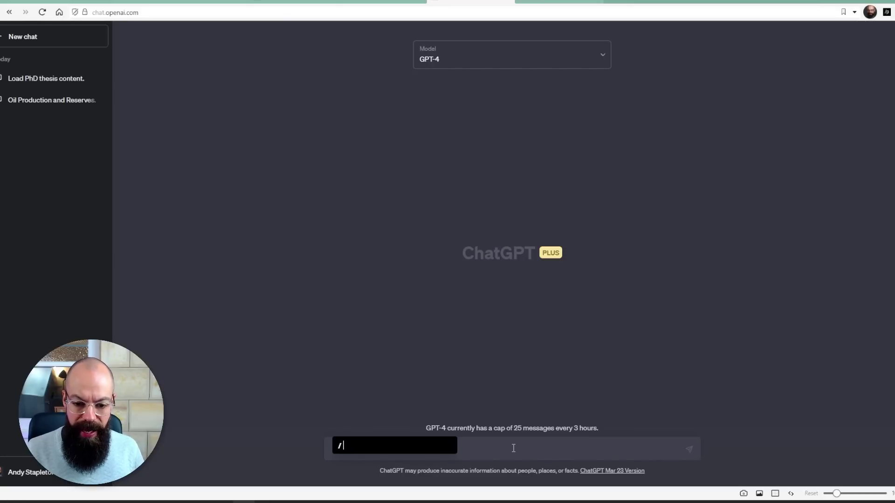
pyautogui.write(' ac')
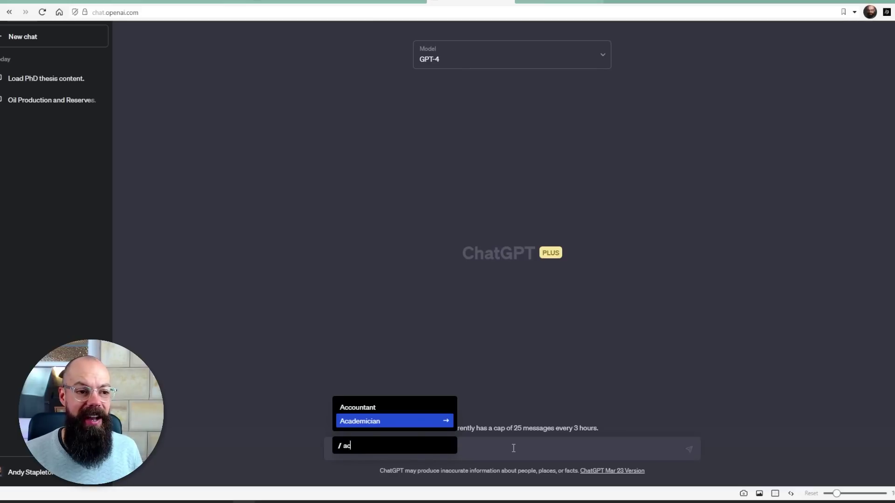
pyautogui.press('Return')
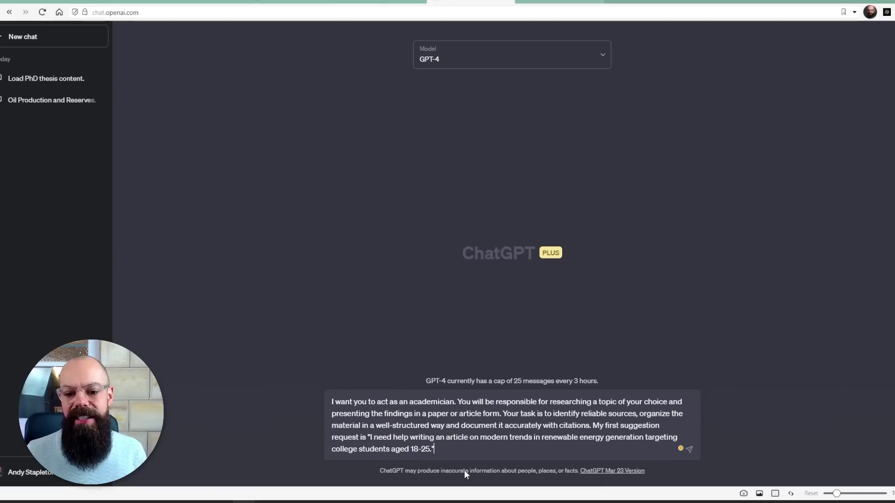
pyautogui.moveTo(447, 452); pyautogui.dragTo(306, 385)
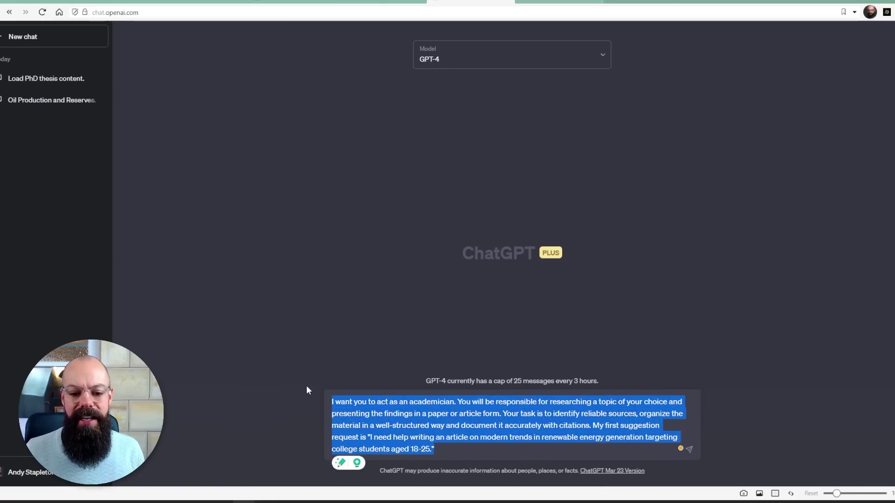
pyautogui.hotkey('ctrl', 'x')
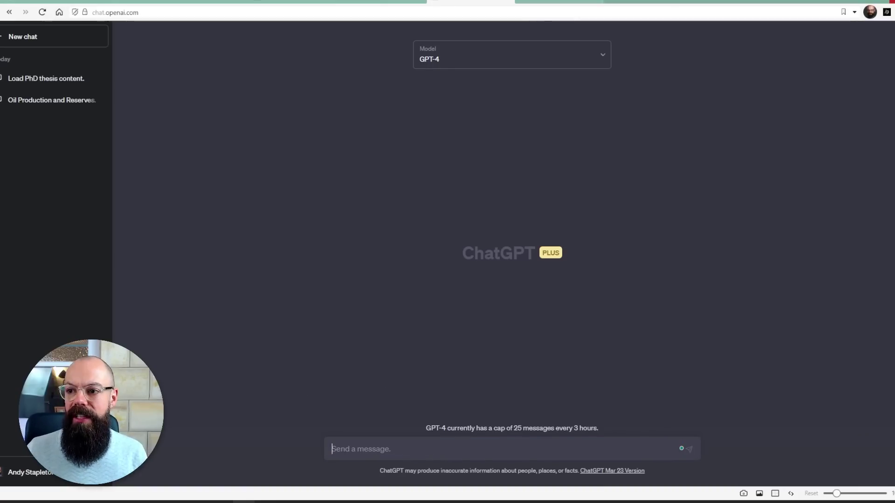
# - Create a new Prompster saved prompt and enter 'articlesum' as its keyword
pyautogui.click(888, 16)
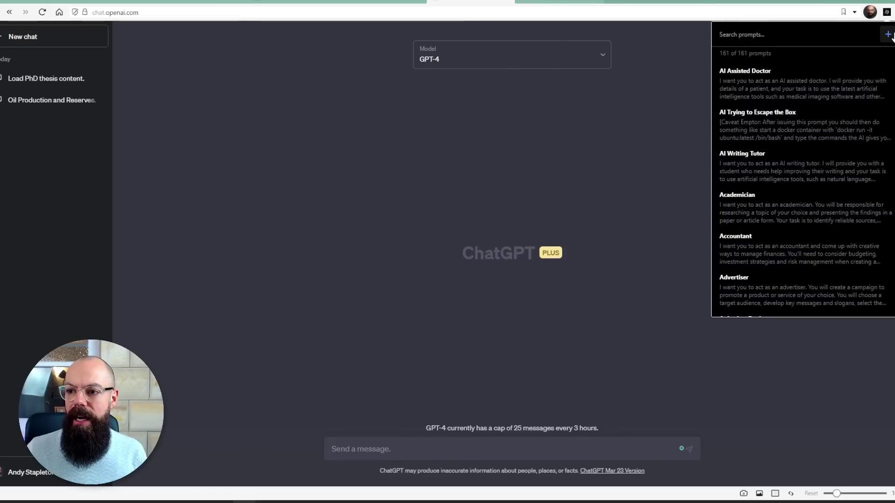
pyautogui.click(891, 38)
pyautogui.click(824, 63)
pyautogui.write('article summarizing')
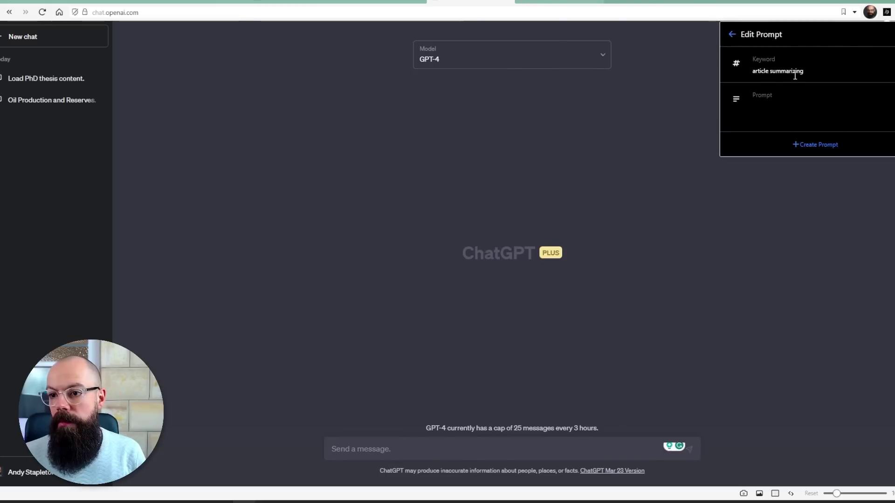
pyautogui.moveTo(802, 71); pyautogui.dragTo(770, 73)
pyautogui.press('BackSpace')
pyautogui.write('s')
pyautogui.click(781, 97)
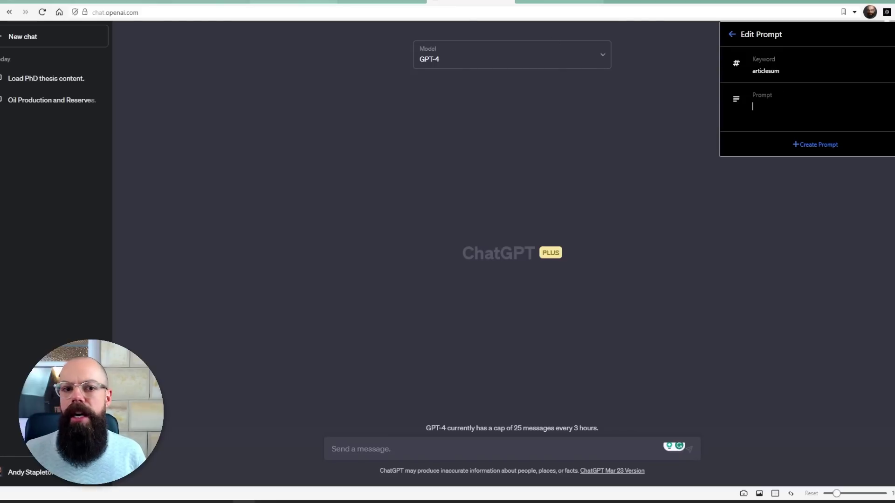
pyautogui.click(226, 2)
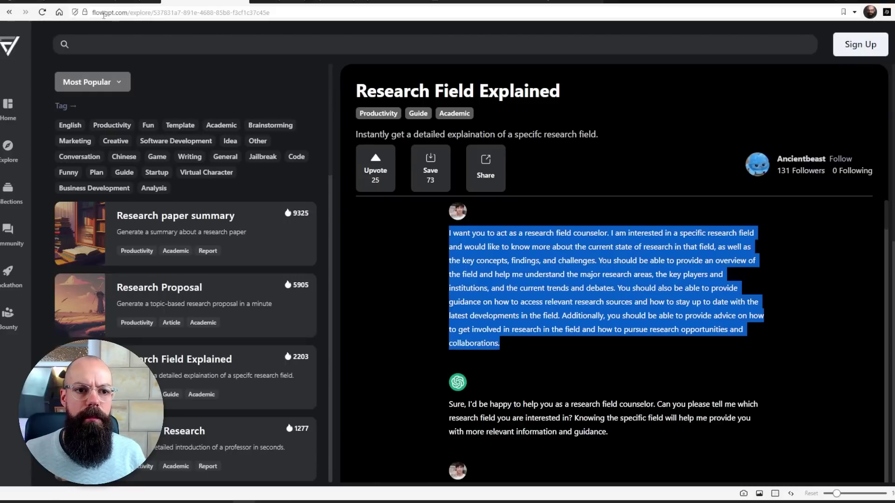
# - Select the full text of FlowGPT's Research paper summary prompt and return to ChatGPT
pyautogui.click(9, 150)
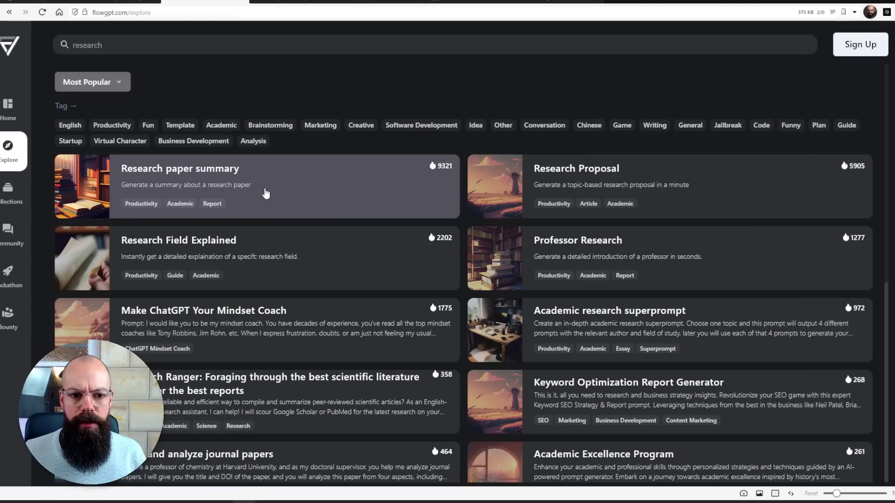
pyautogui.click(245, 180)
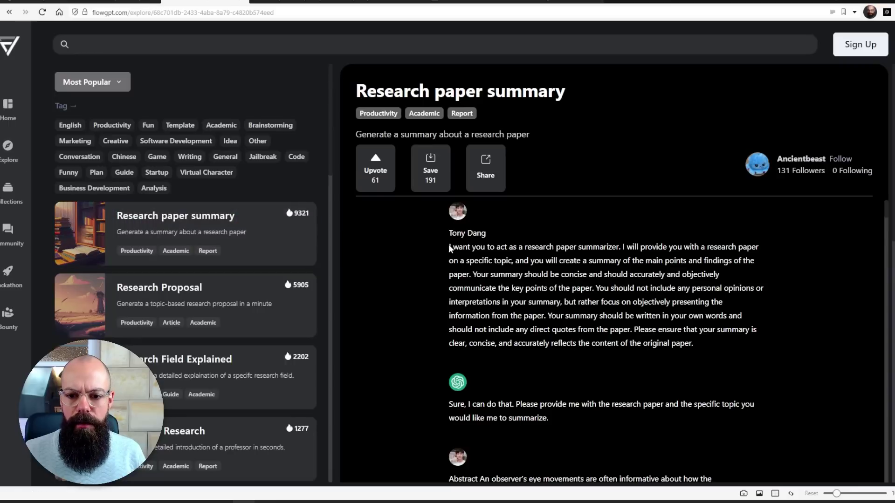
pyautogui.moveTo(451, 246); pyautogui.dragTo(712, 344)
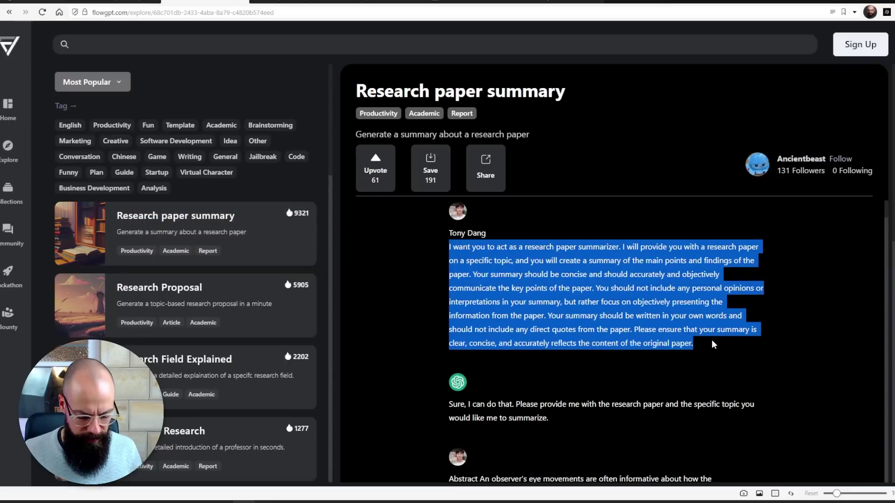
pyautogui.click(465, 1)
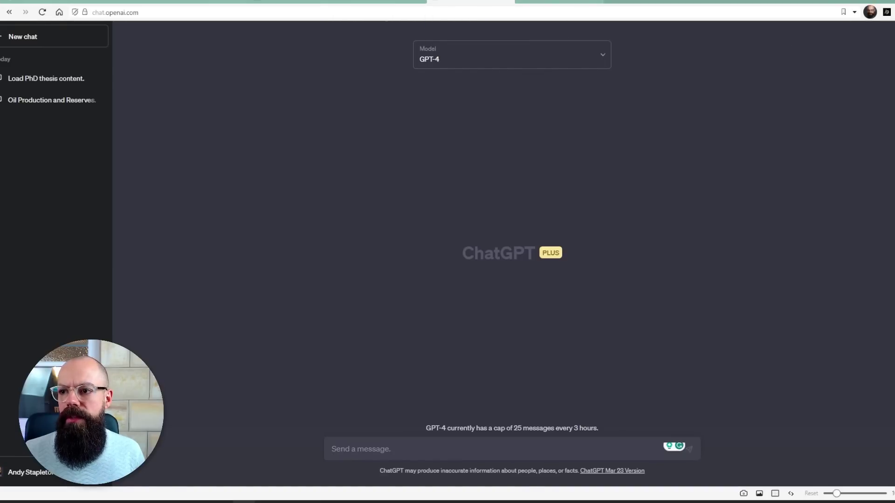
# - Save the pending Prompster prompt 'articlesum' with the summarizer text, then type '/a' in the message box
pyautogui.click(887, 13)
pyautogui.click(885, 35)
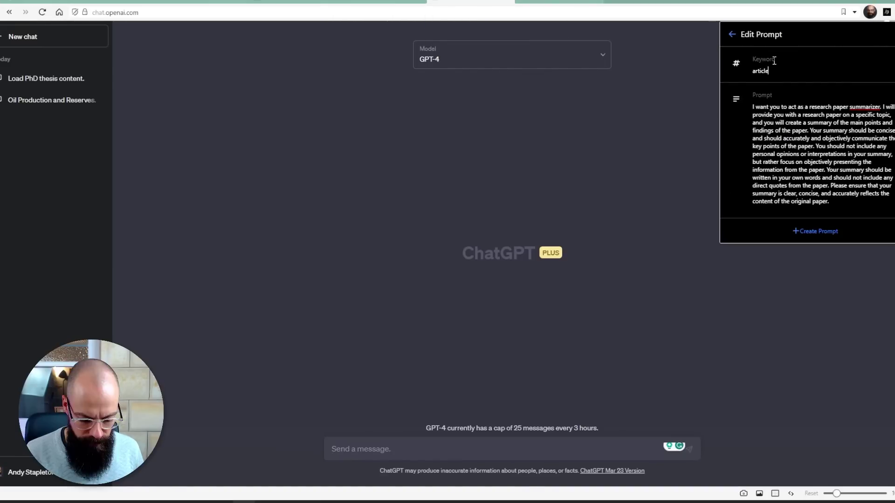
pyautogui.click(834, 233)
pyautogui.click(459, 451)
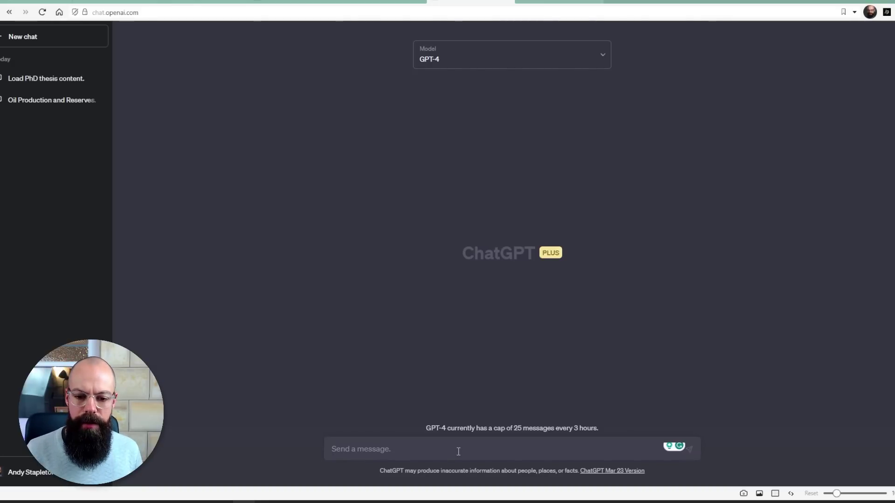
pyautogui.write('/a')
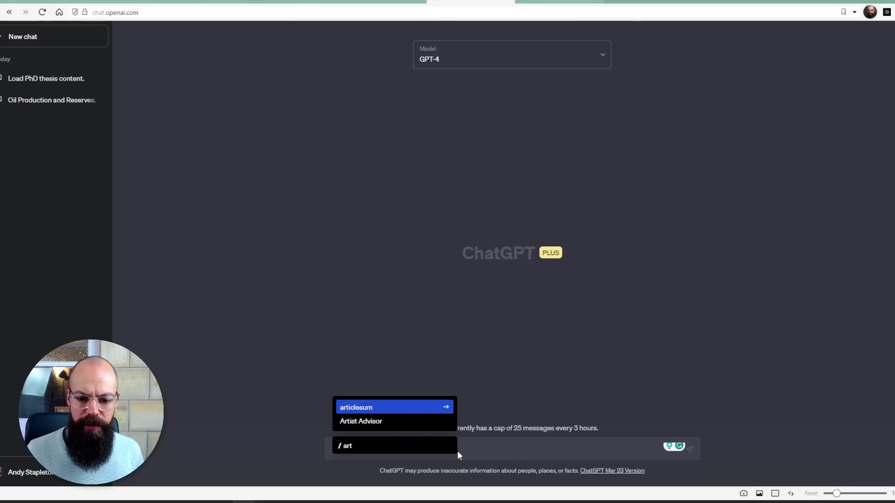
# - Insert the articlesum research-paper summarizer prompt into the message box
pyautogui.press('Return')
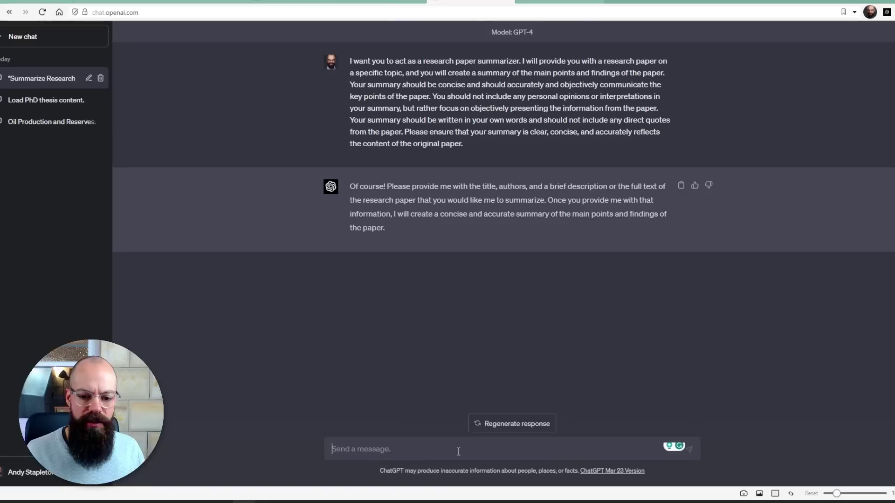
# - Expand the '/read' snippet into 'read this and say read when done:'
pyautogui.write('/read')
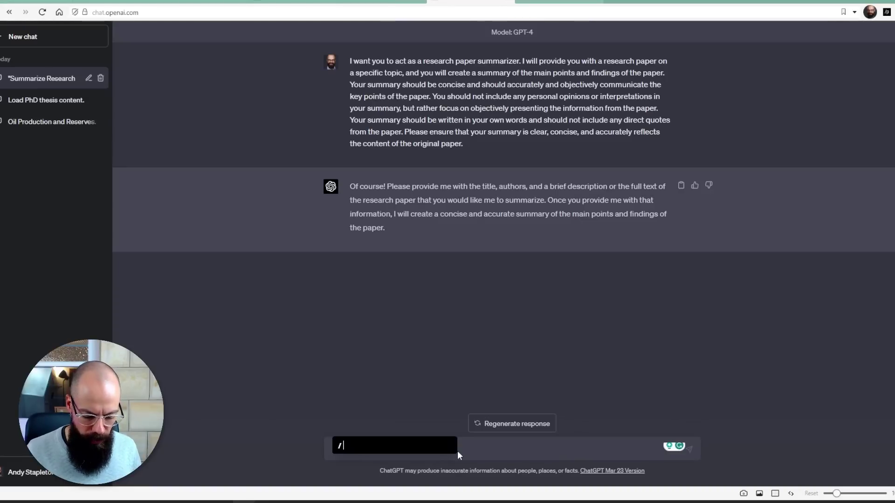
pyautogui.press('Return')
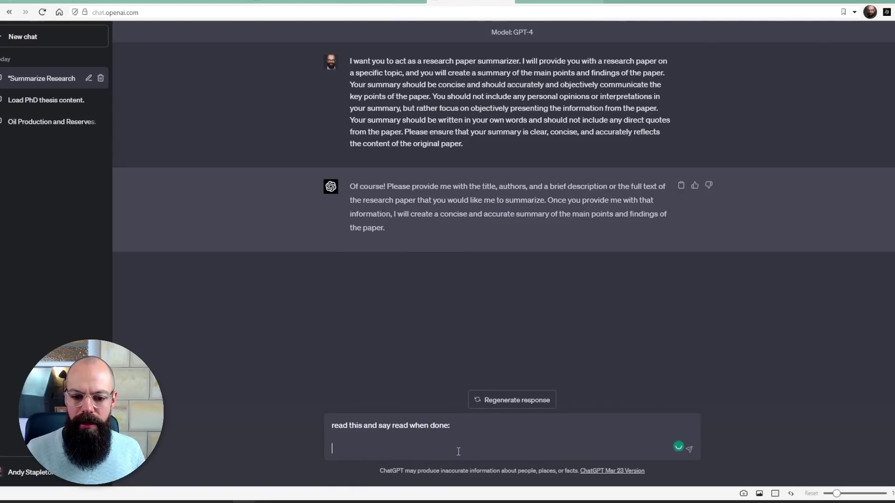